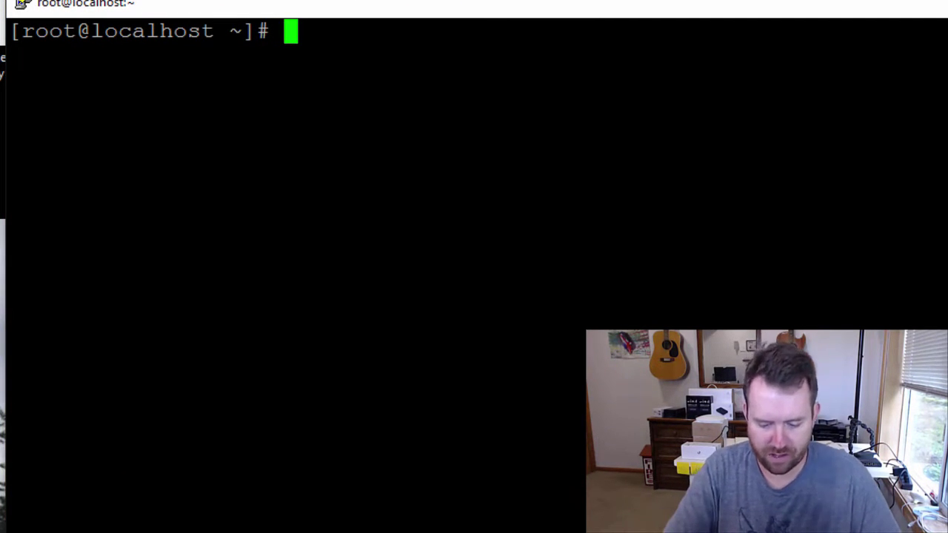
Step: Create the script file /usr/local/sbin/polycom-dir.sh in nano with line wrapping disabled (-w)
type("noano")
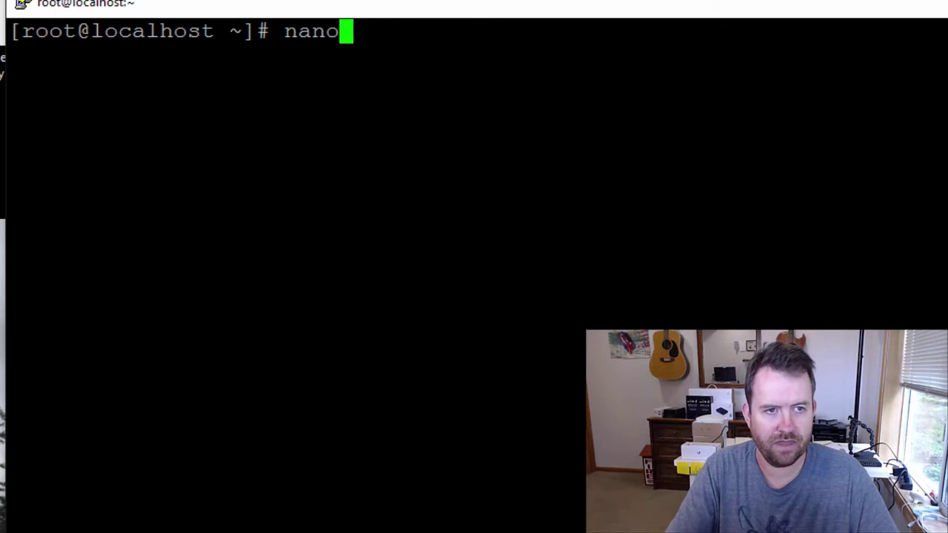
type(" -w /usr/locla")
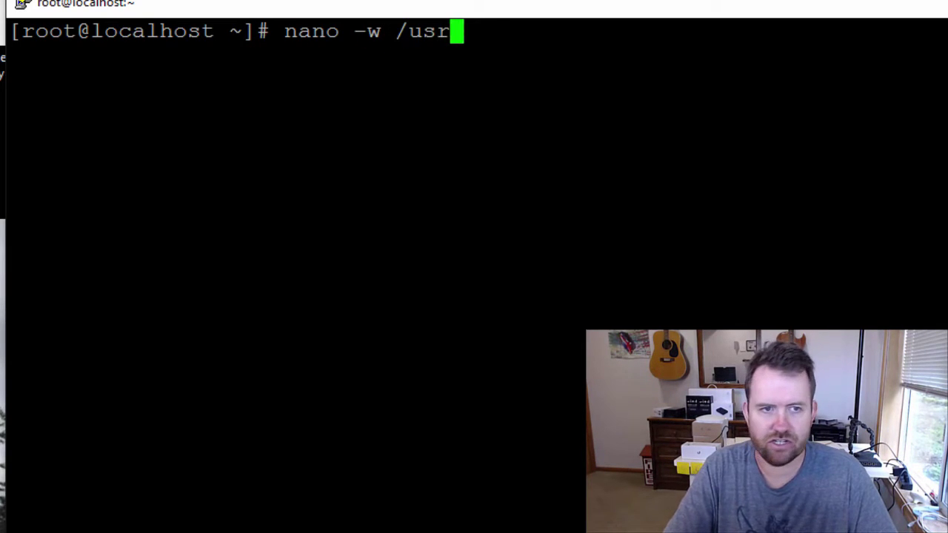
key("BackSpace")
key("BackSpace")
type("al/sb")
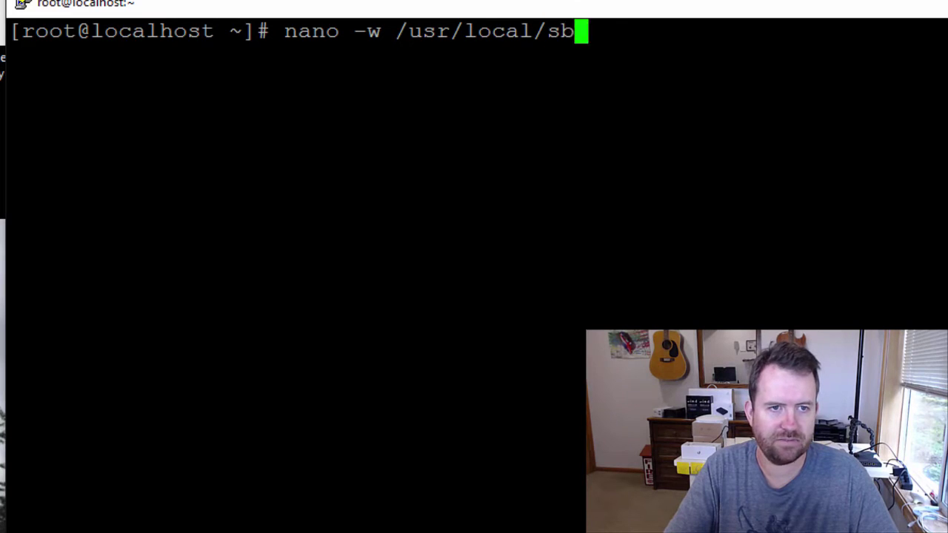
type("in/polycom-dir.sh")
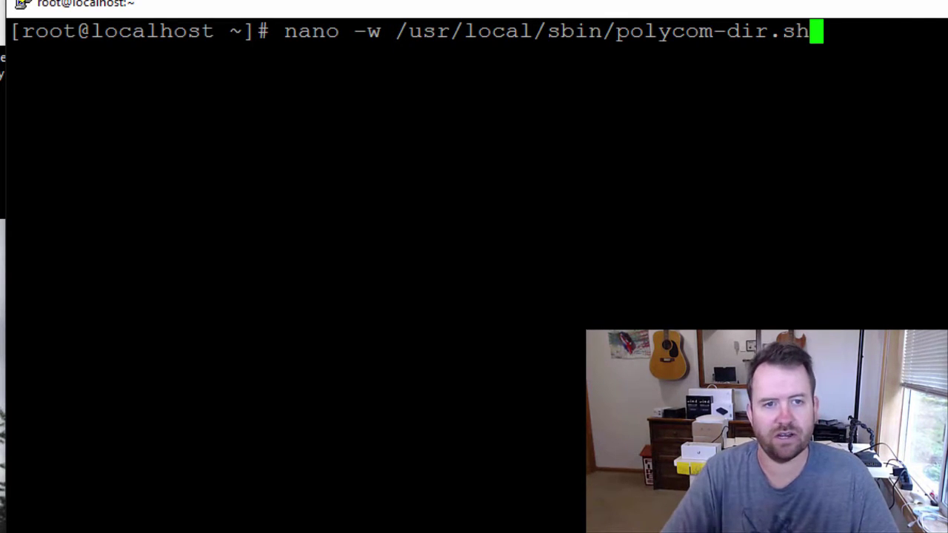
key("Return")
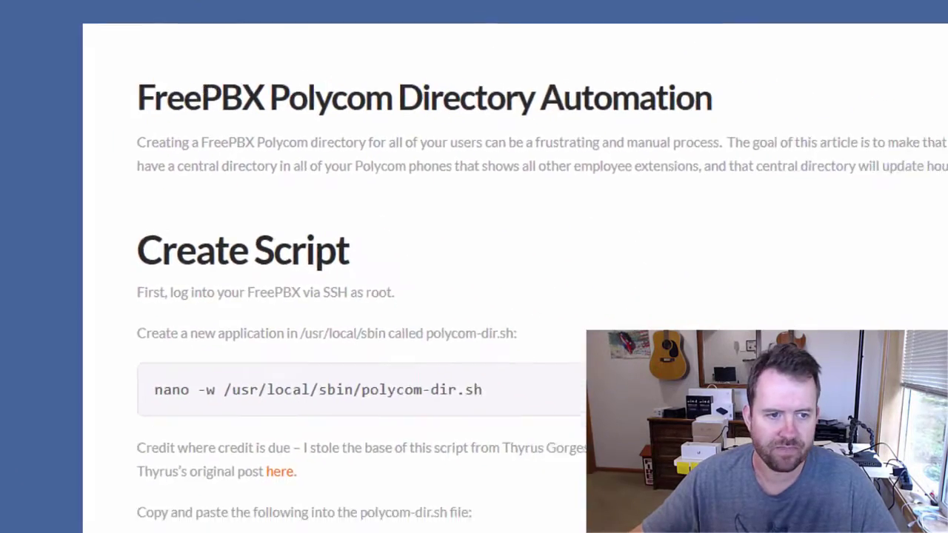
Step: Copy the full bash script from the FreePBX Polycom Directory Automation article into the open nano file, and save it as /usr/local/sbin/polycom-dir.sh
left_click_drag(108, 182, 315, 425)
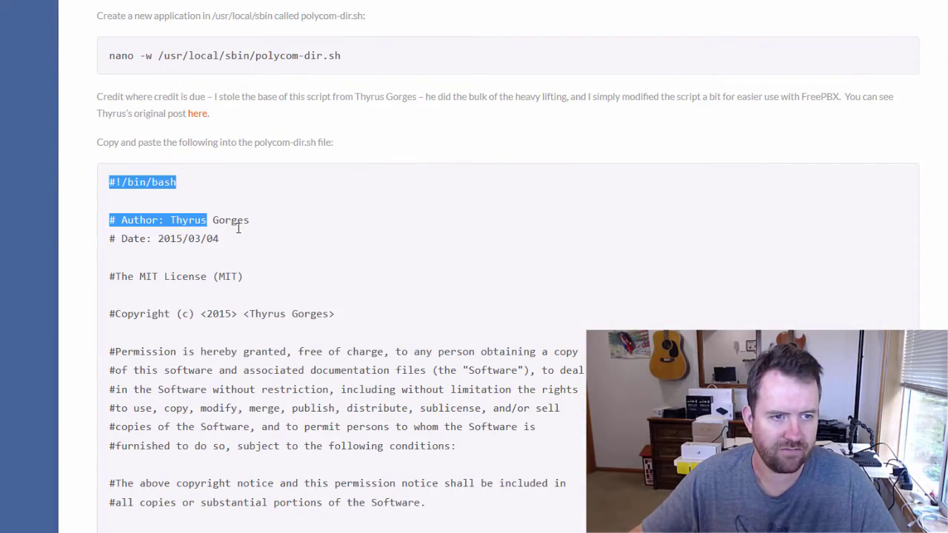
scroll(360, 300, "down", 9)
scroll(368, 356, "down", 7)
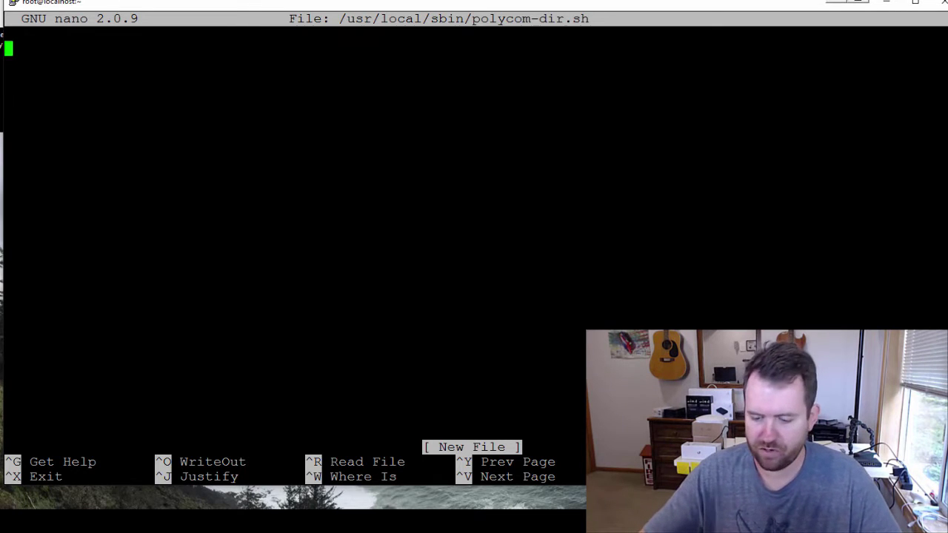
key("shift+Insert")
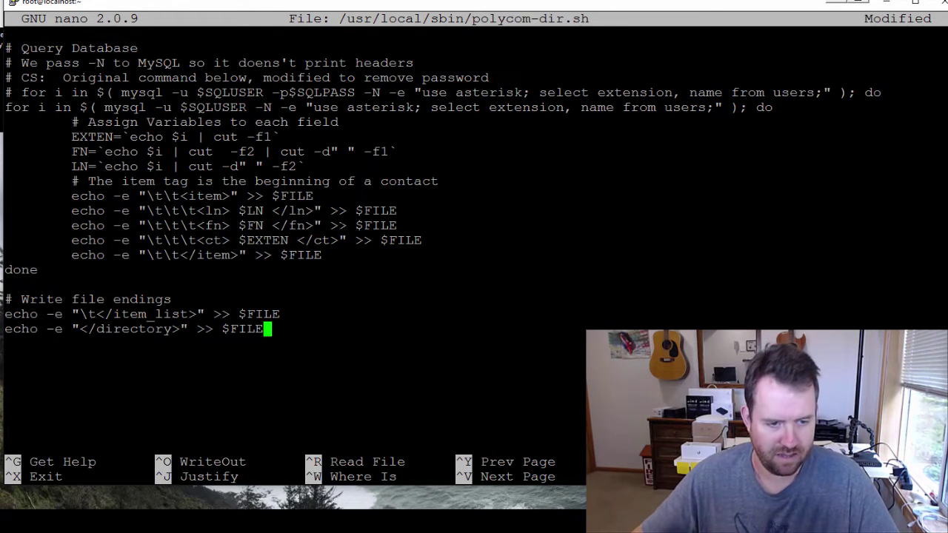
key("ctrl+x")
key("y")
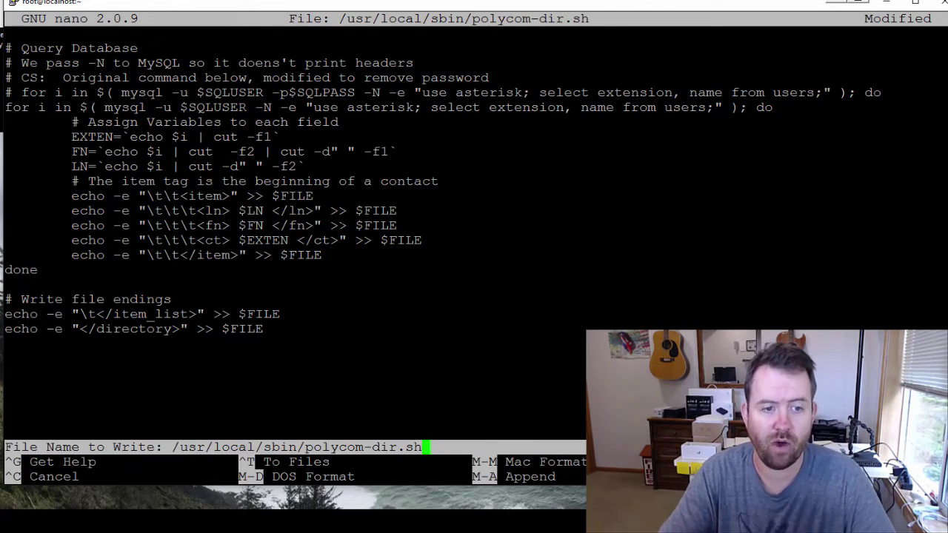
key("Return")
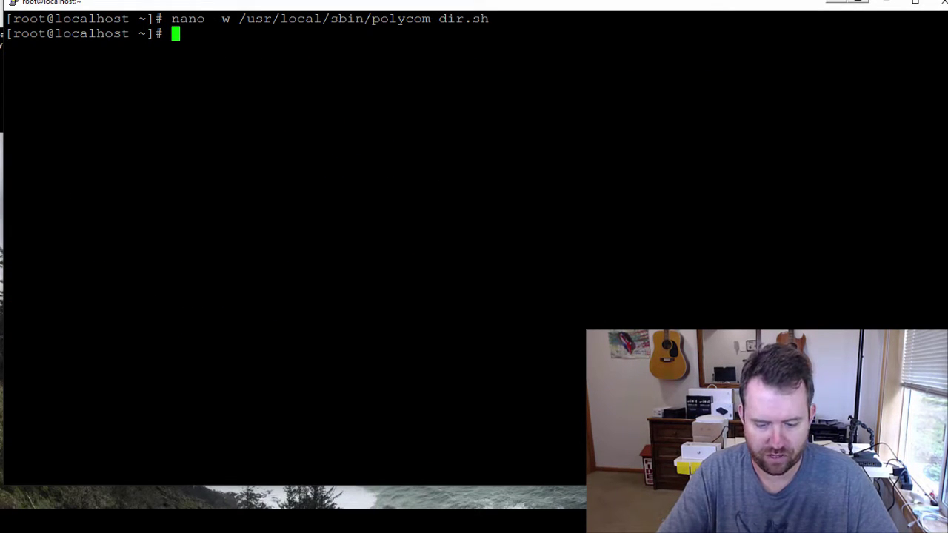
Step: Change to the /usr/local/sbin directory and list all its files in long format to locate polycom-dir.sh
type("ls -la")
key("Return")
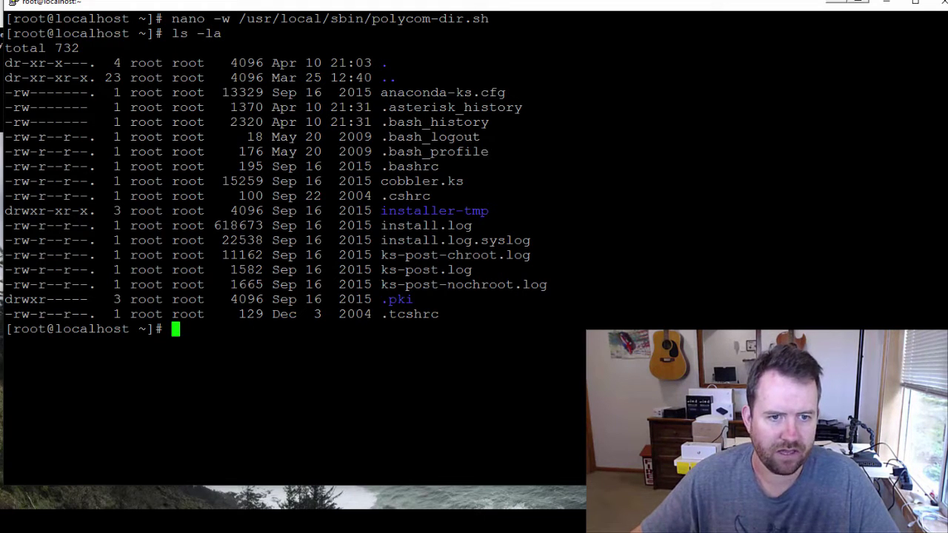
type("cd /usr")
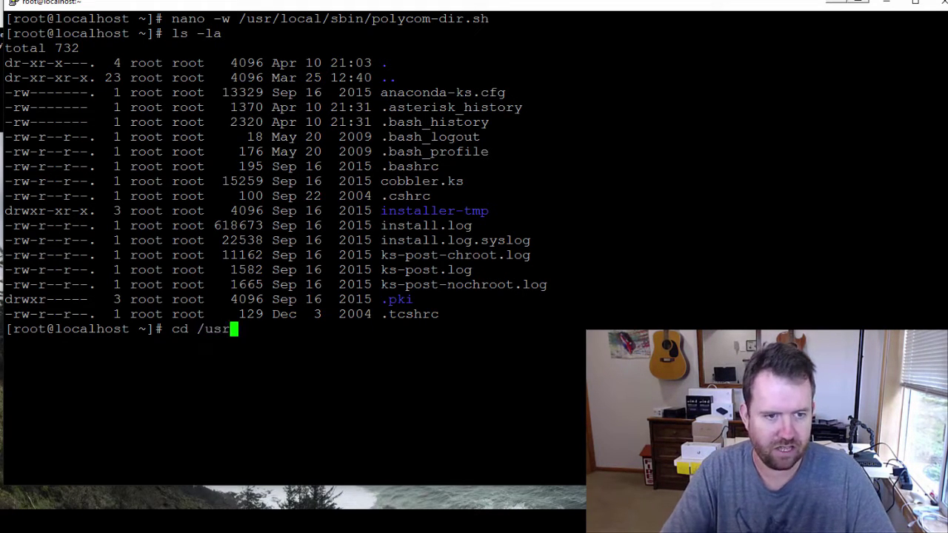
type("/local/sbin")
key("Return")
type("ls -la")
key("Return")
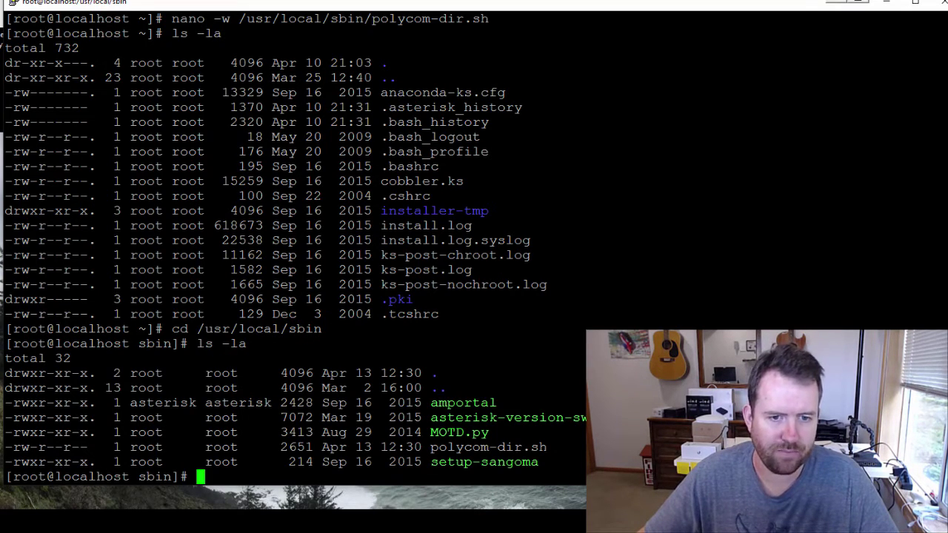
left_click_drag(548, 447, 430, 447)
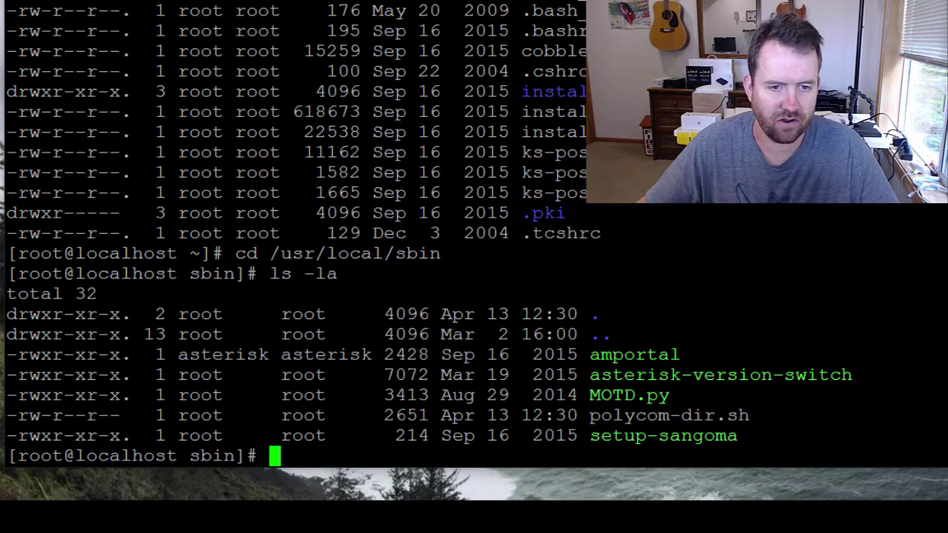
Step: Make polycom-dir.sh executable with chmod +x and check its permissions in a long directory listing
type("chmod ")
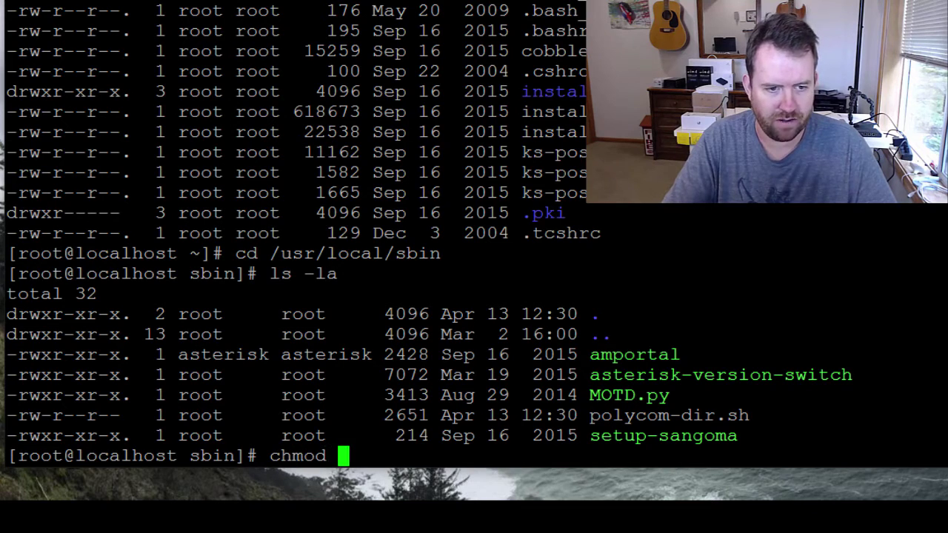
type("+x polyco")
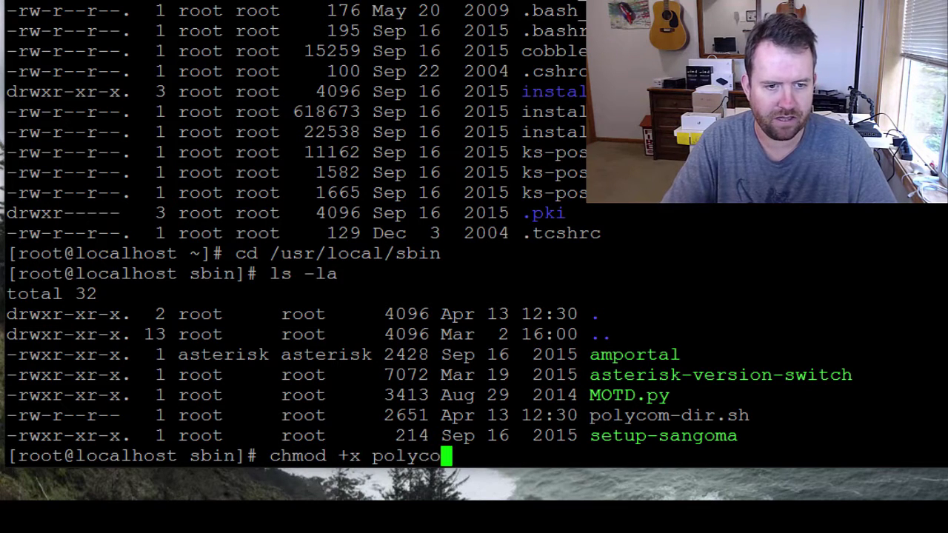
type("m-dir.sh")
key("Return")
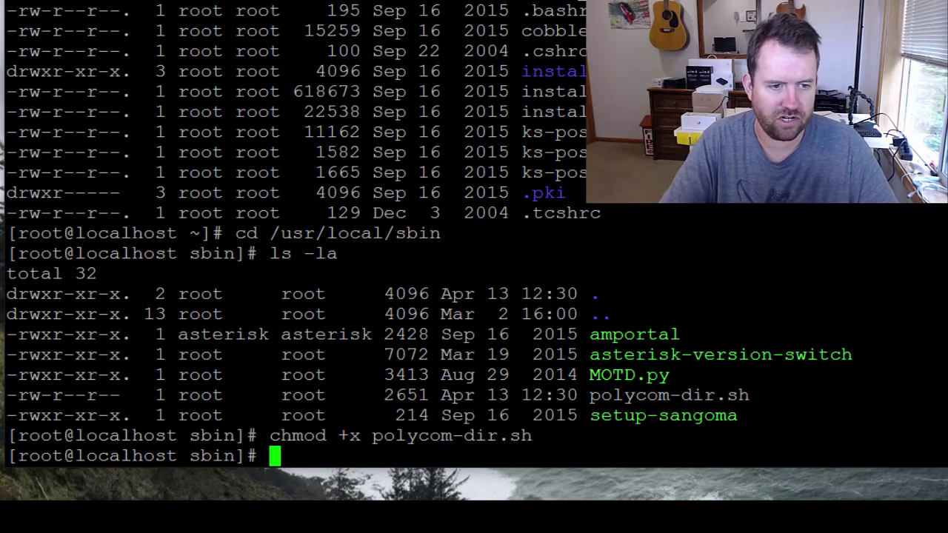
type("ls -la")
key("Return")
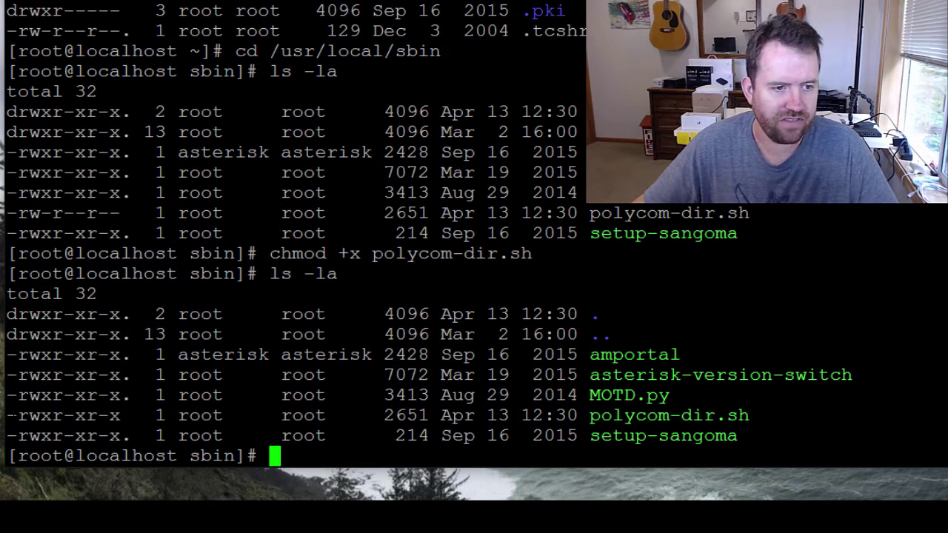
left_click_drag(7, 415, 121, 416)
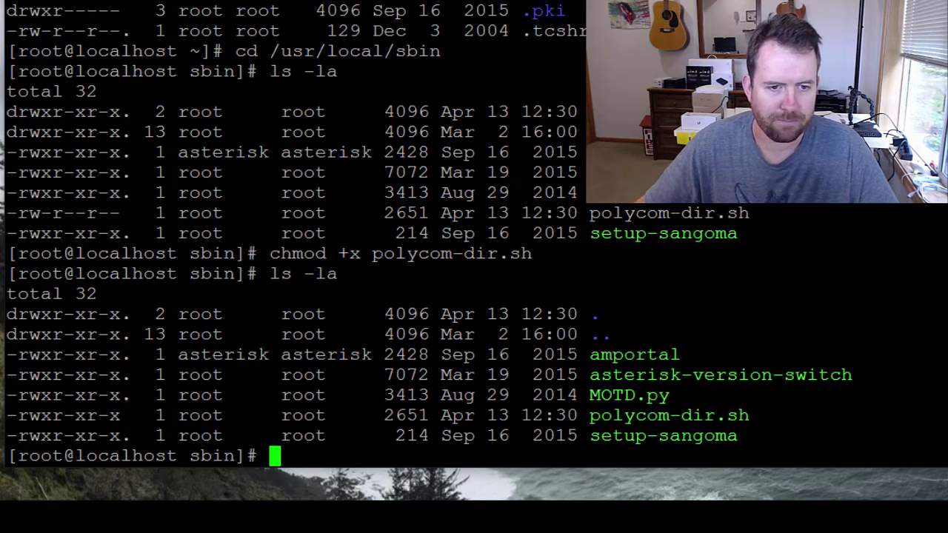
Step: Run /usr/local/sbin/polycom-dir.sh as the asterisk user with runuser -l and -c
key("alt+Tab")
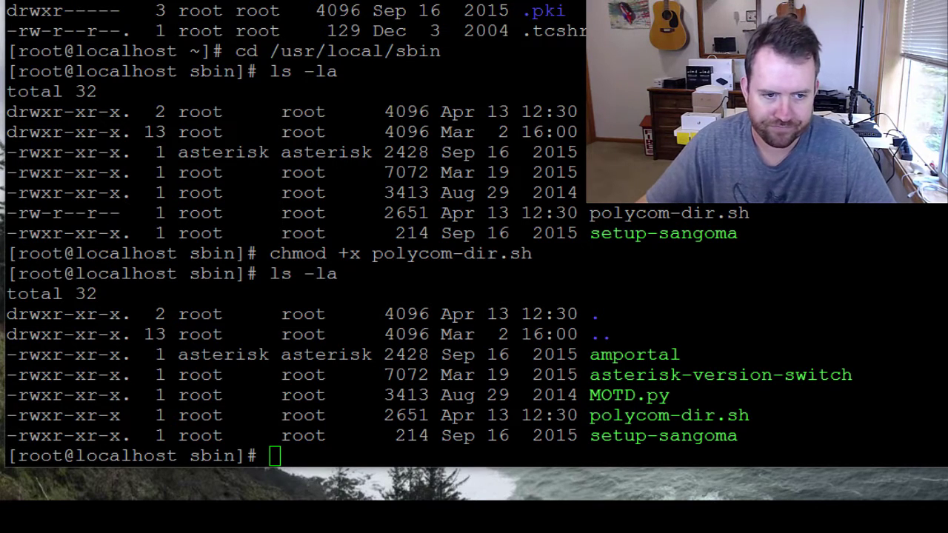
type("runuser -")
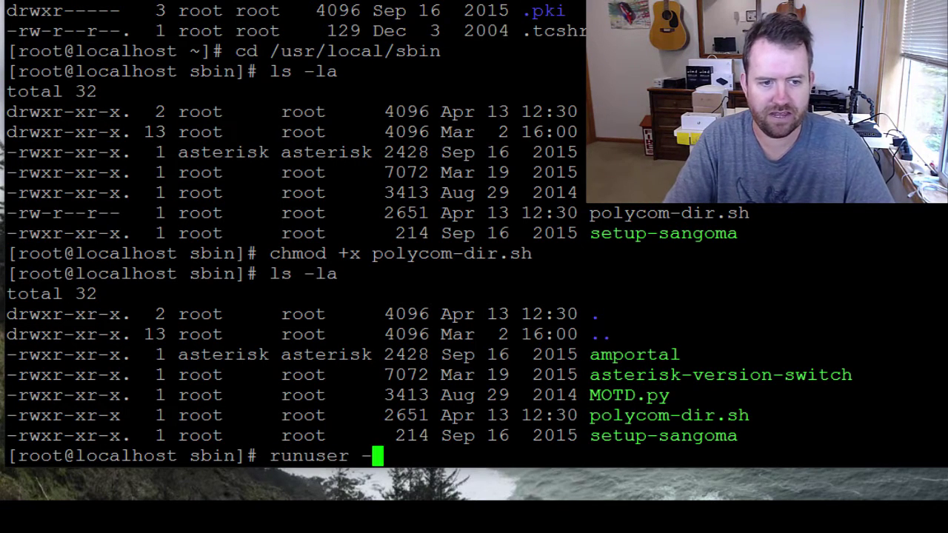
type("l asteris")
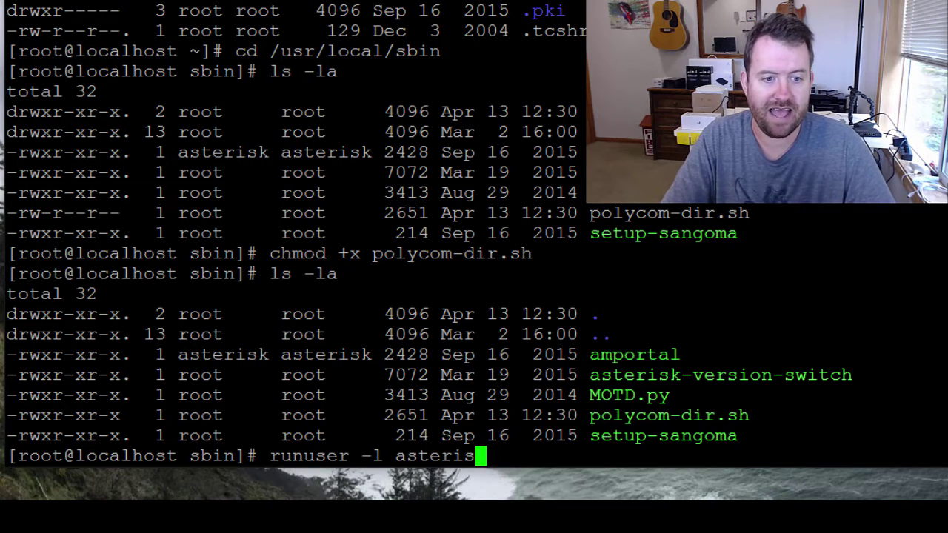
type("k -c")
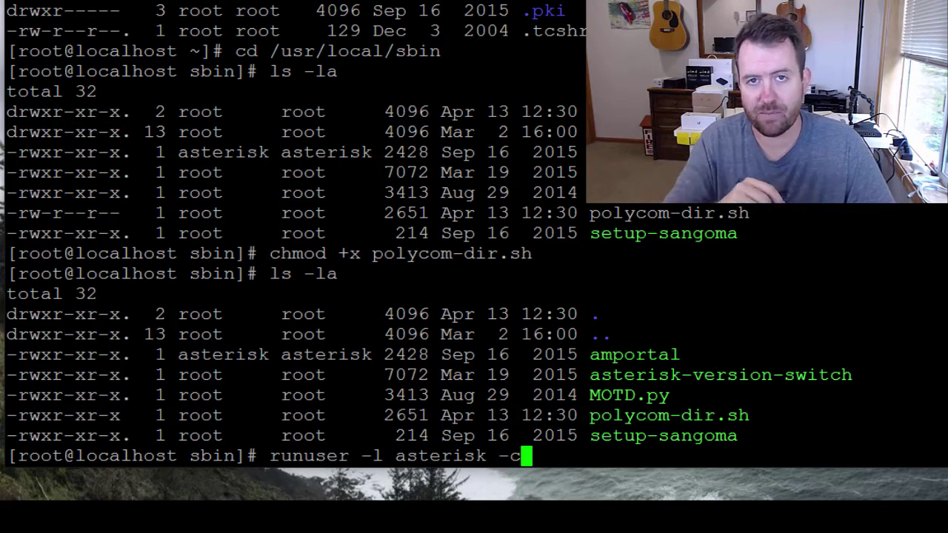
type(" '")
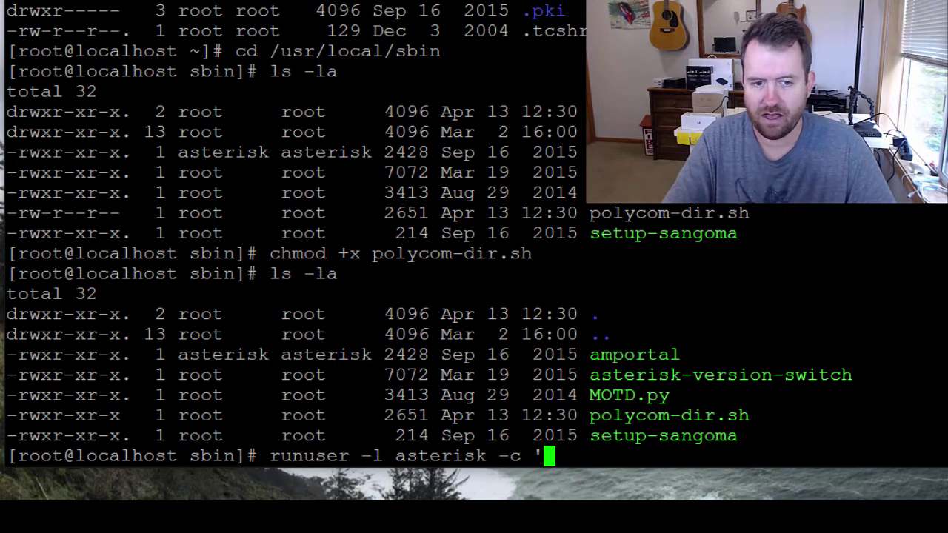
type("/usr/lo")
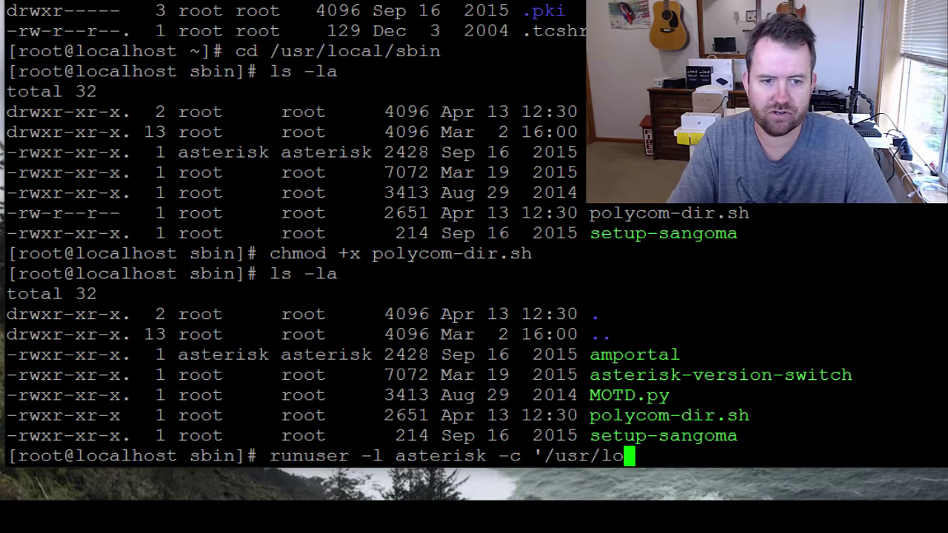
type("cal/sbin/pol")
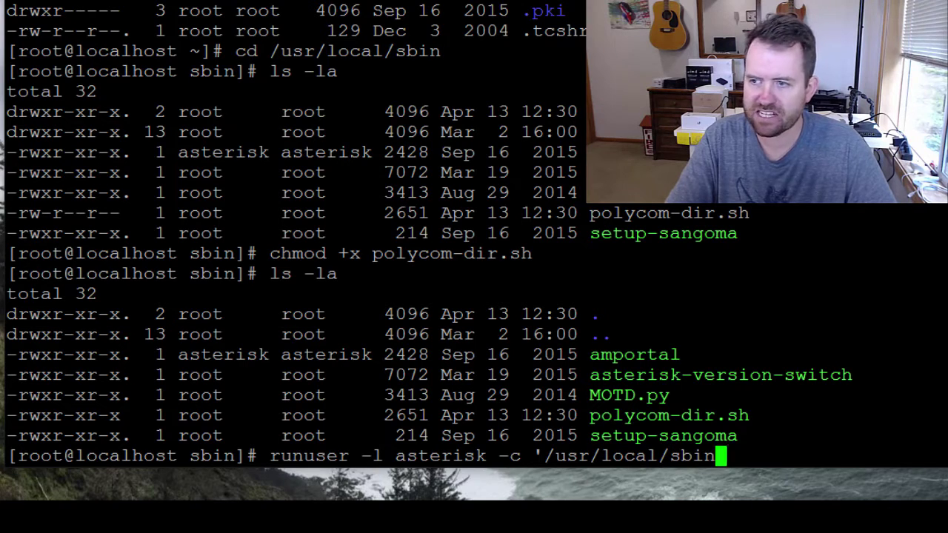
key("BackSpace")
key("BackSpace")
type("olycom-dir.sh'")
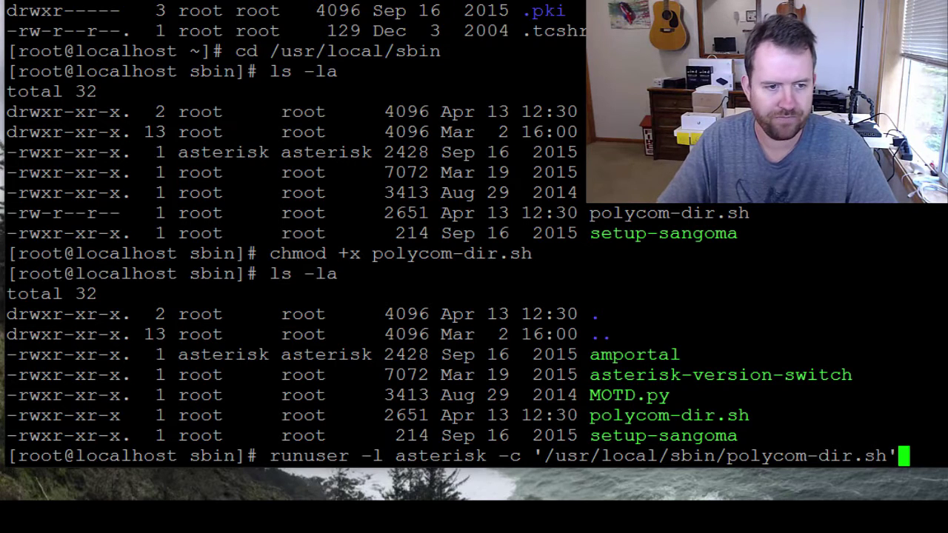
key("Return")
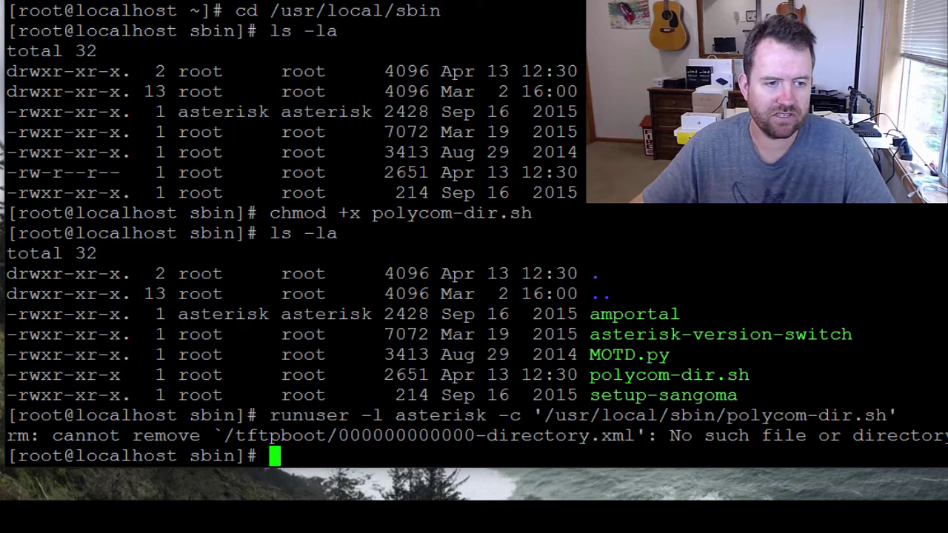
Step: Examine the directory file path in the script's output and rerun polycom-dir.sh as the asterisk user
left_click_drag(8, 435, 642, 437)
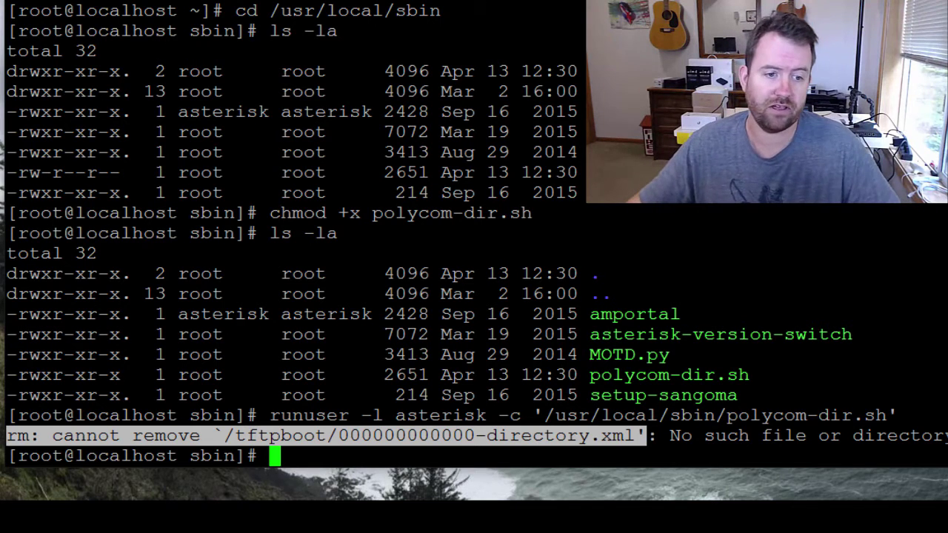
left_click(346, 438)
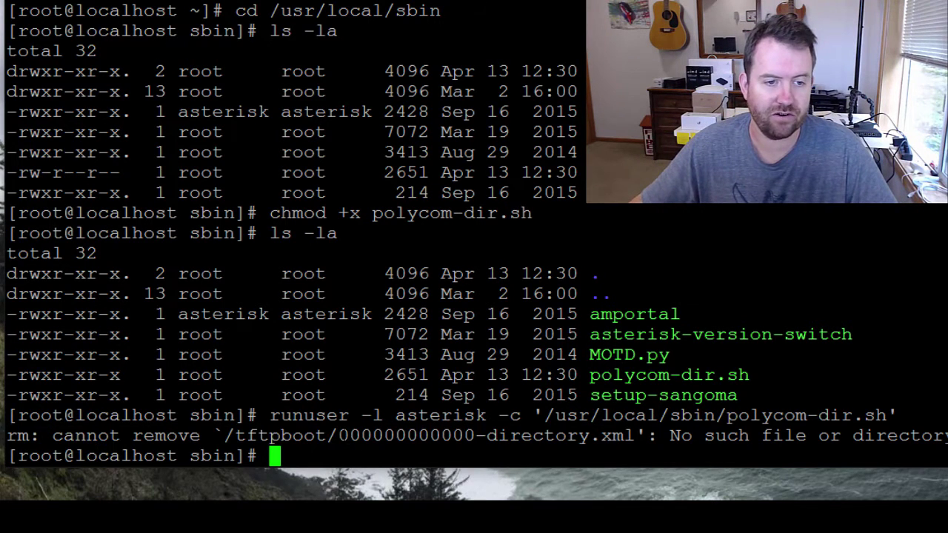
left_click_drag(327, 438, 474, 438)
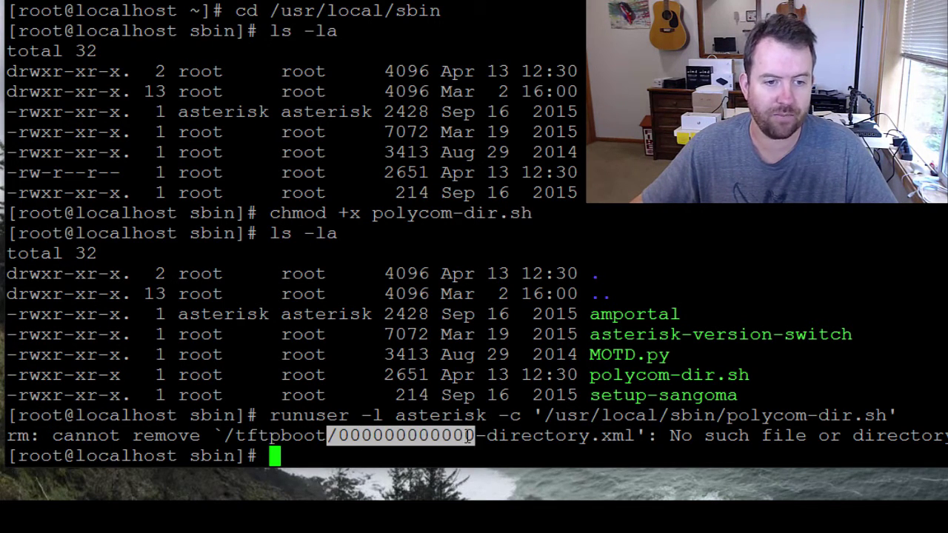
double_click(350, 438)
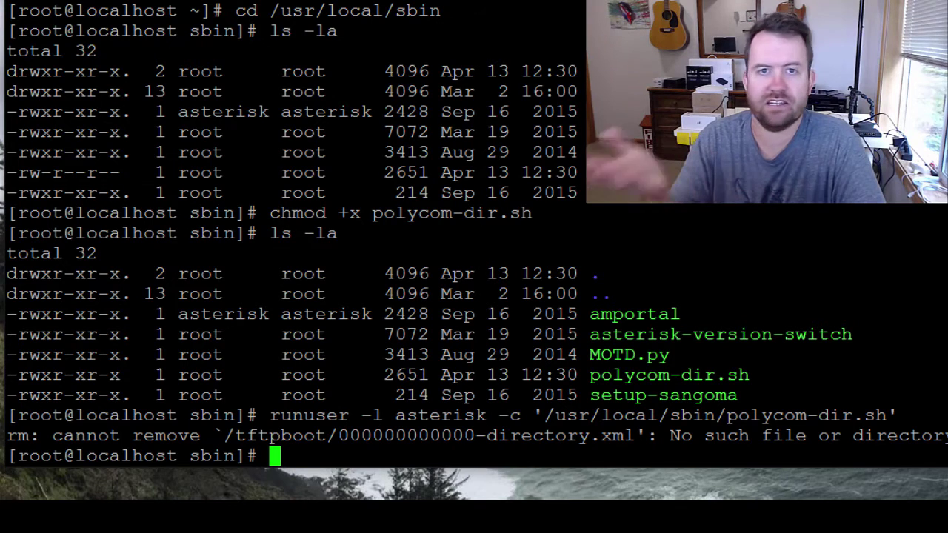
key("Up")
key("Return")
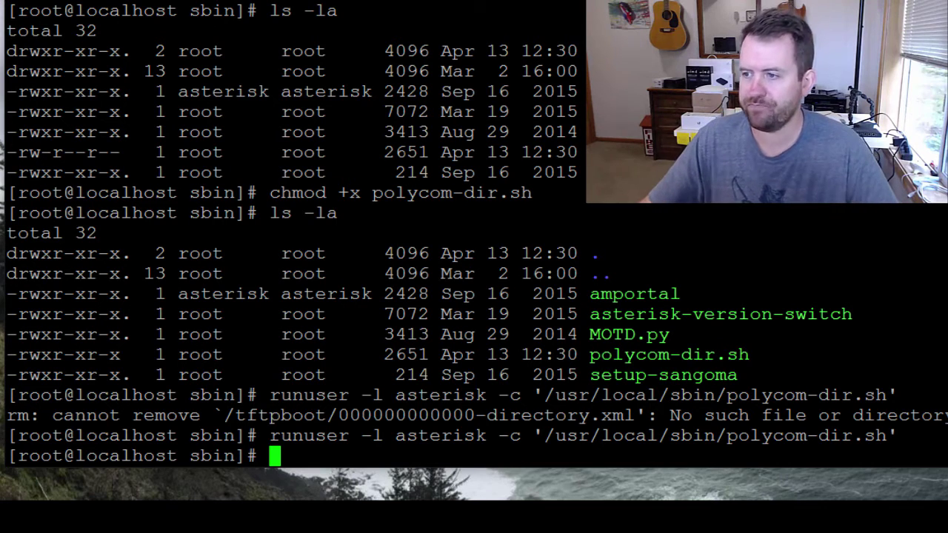
type("cd /tftpboot")
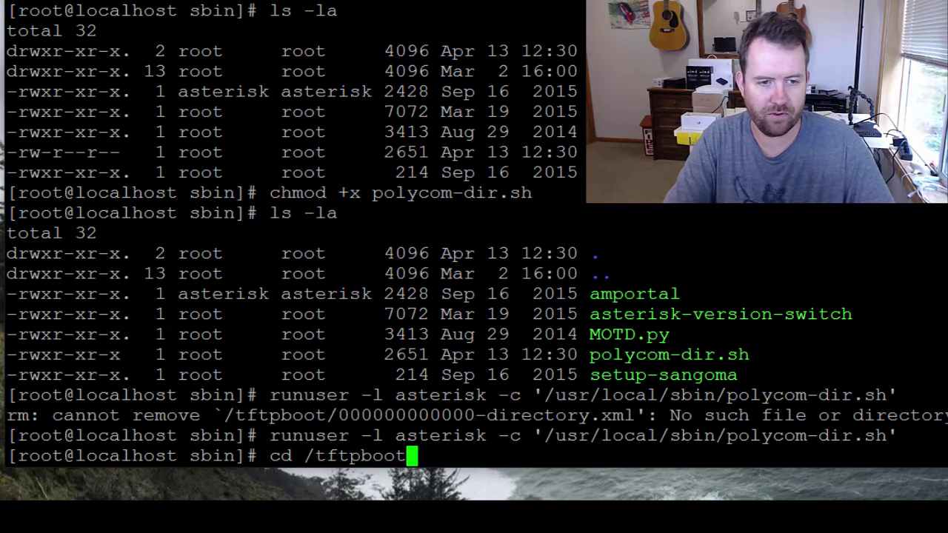
key("Return")
type("ls -la")
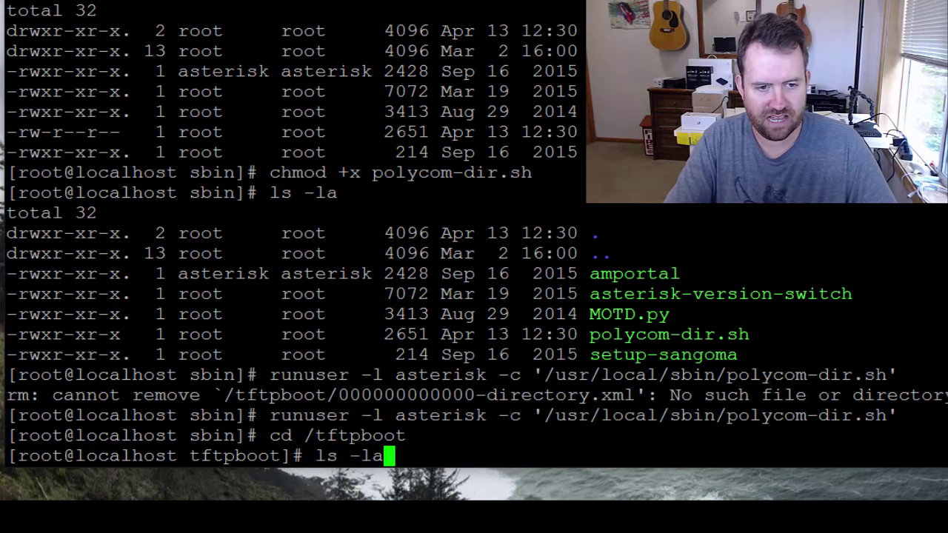
type(" |grep xml")
key("Return")
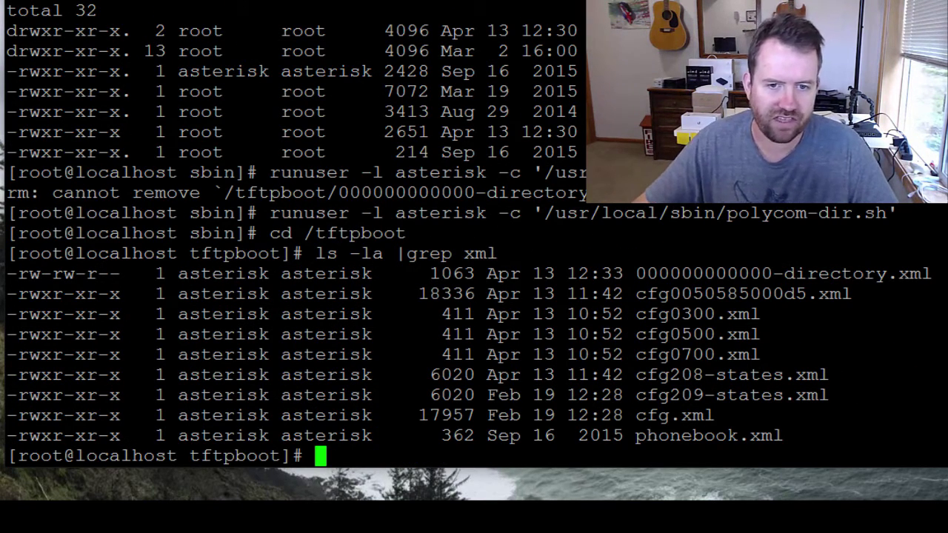
left_click_drag(936, 274, 635, 274)
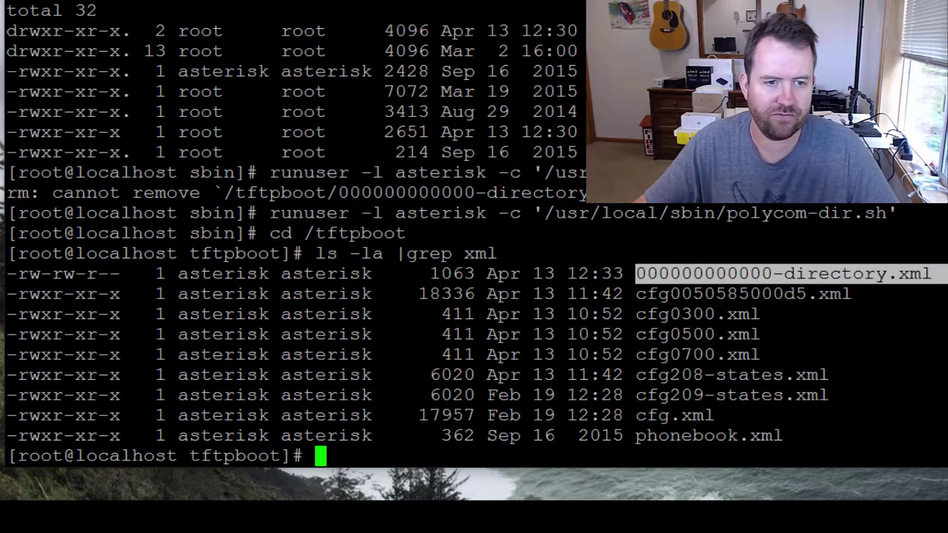
left_click_drag(167, 274, 383, 274)
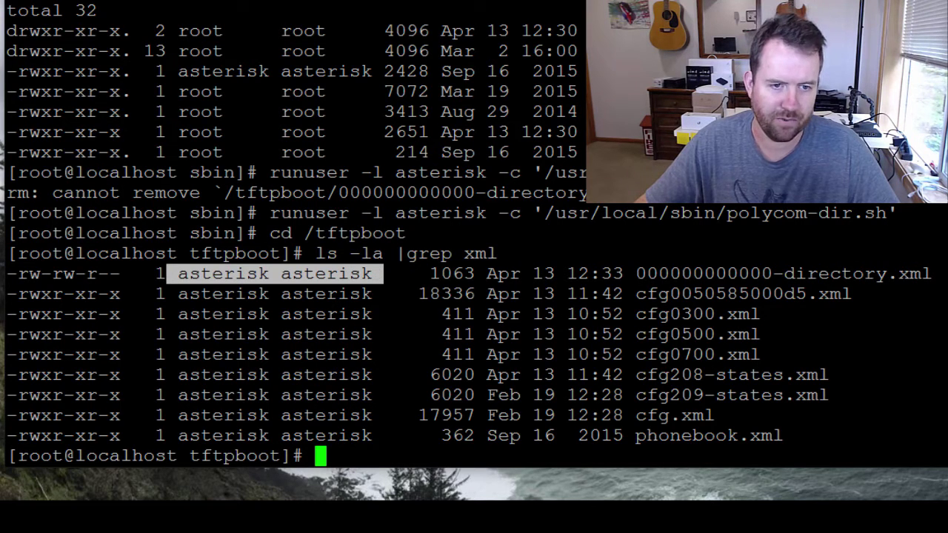
left_click_drag(475, 274, 635, 274)
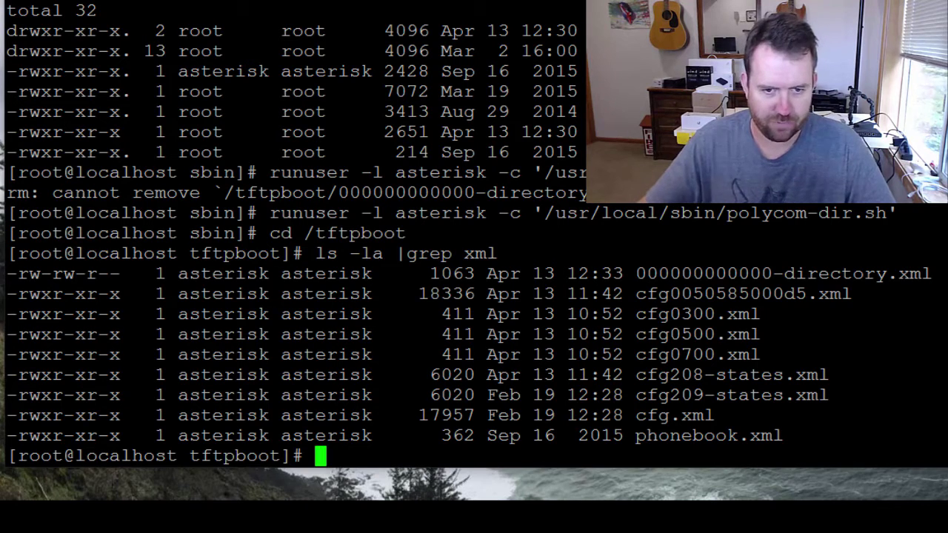
type("cat 0000")
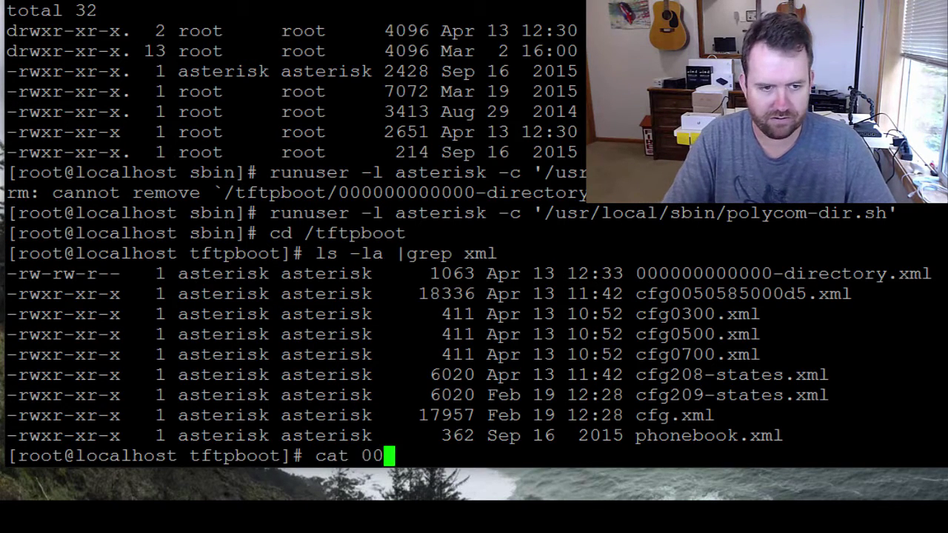
key("Tab")
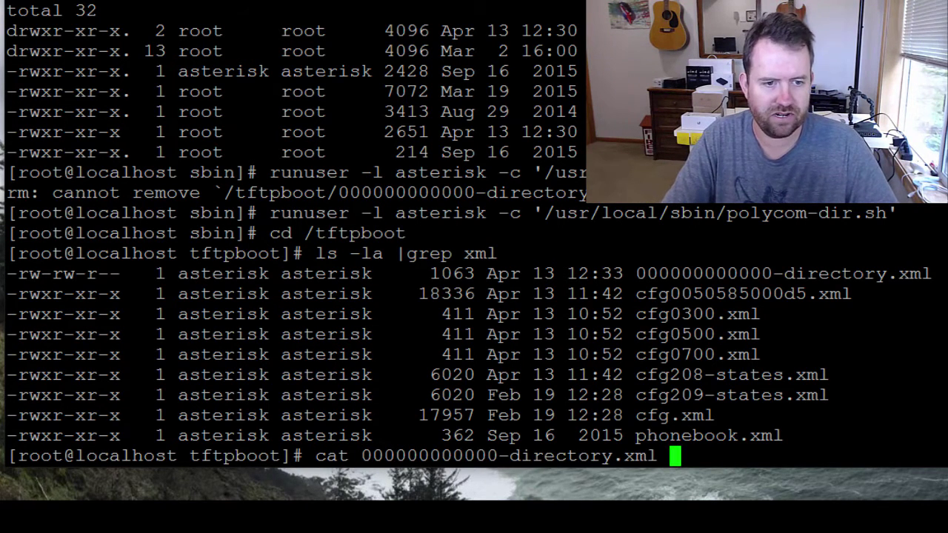
key("Return")
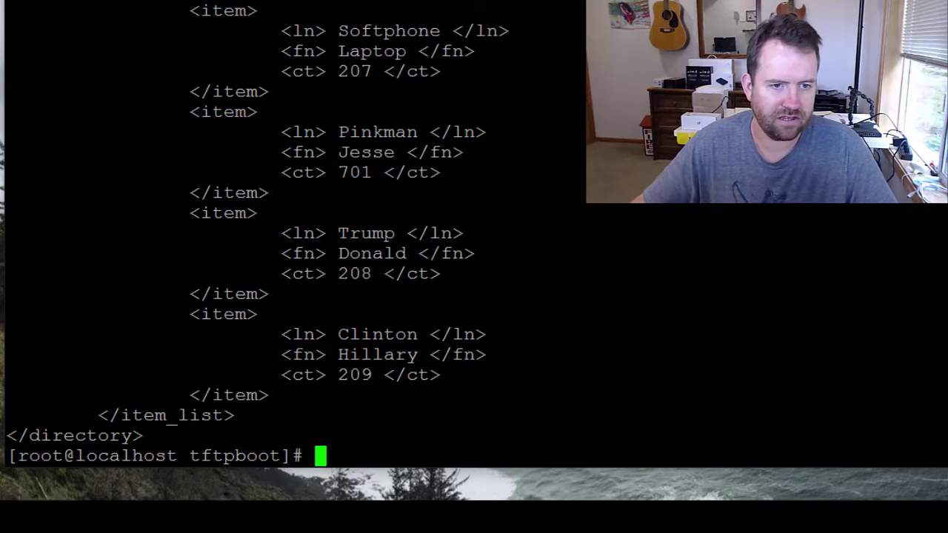
scroll(296, 237, "up", 10)
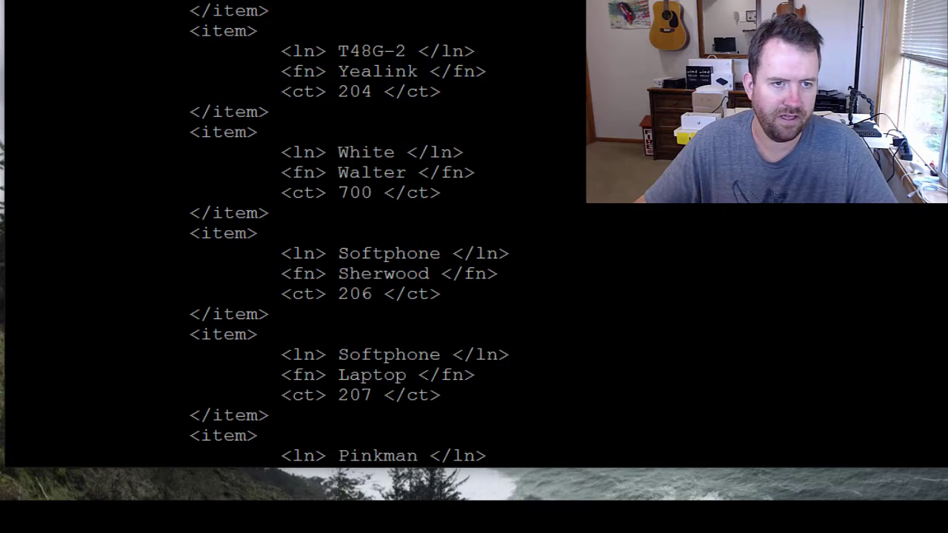
scroll(296, 237, "down", 10)
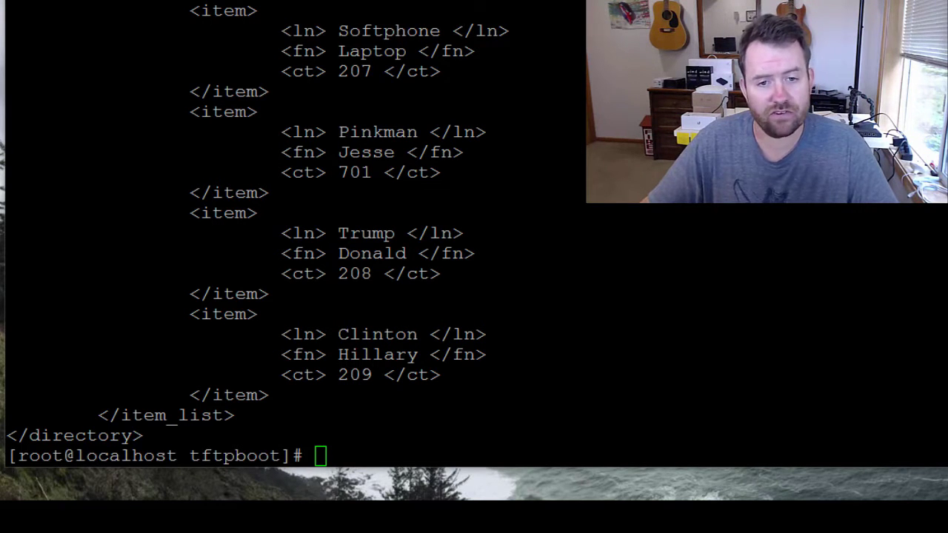
key("alt+Tab")
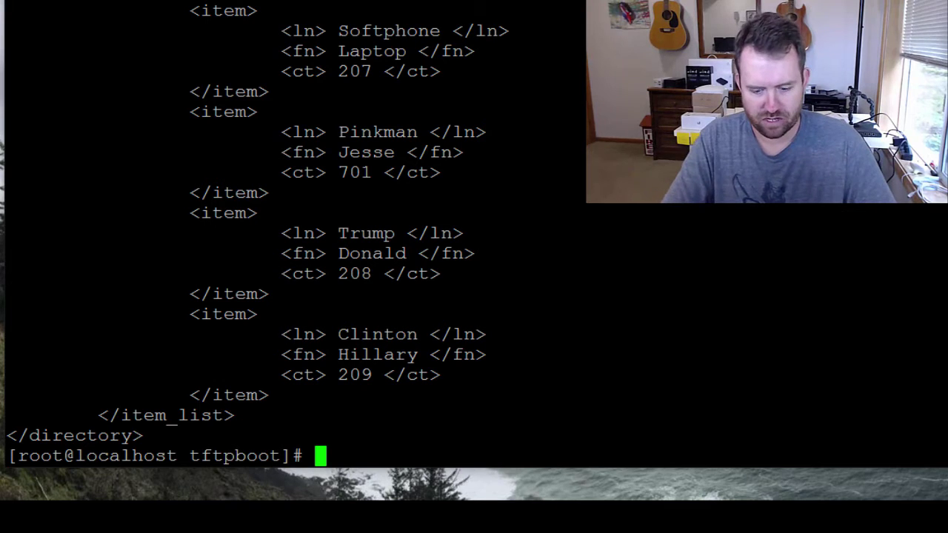
Step: Open /etc/crontab in nano with the -w option
type("nano -w ")
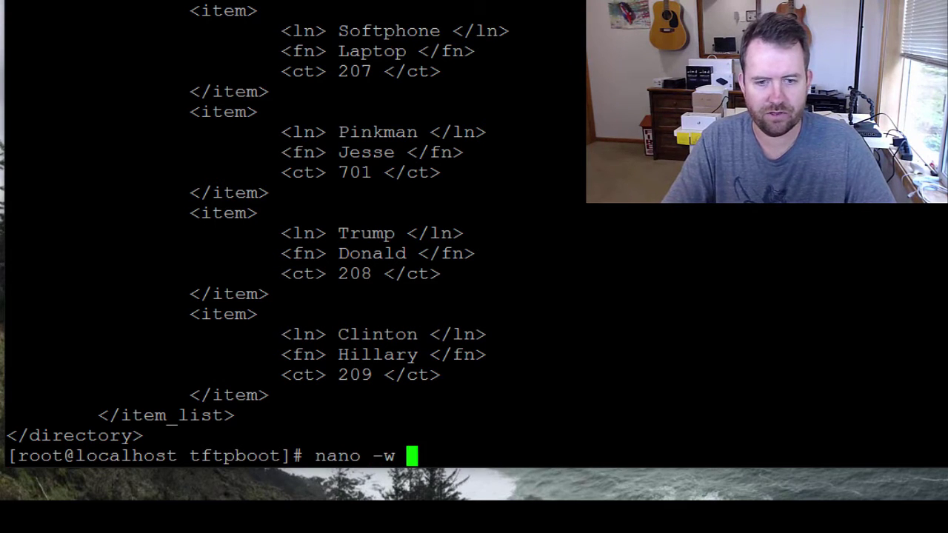
type("/etc/conr")
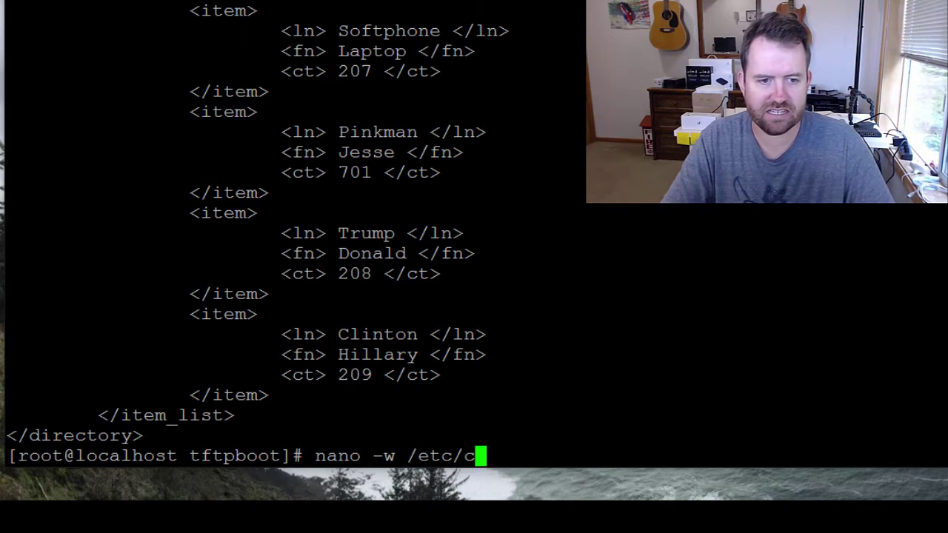
key("BackSpace")
key("BackSpace")
key("BackSpace")
type("rontab")
key("Return")
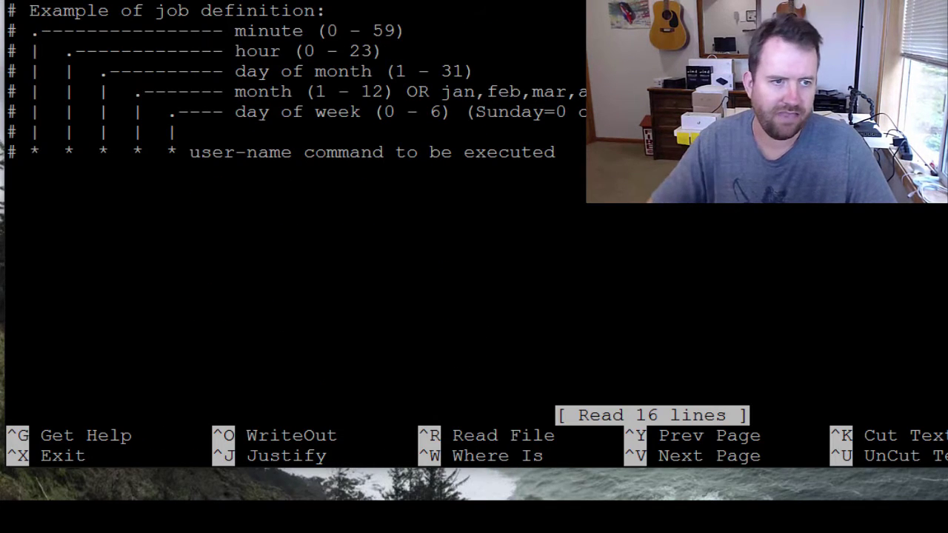
Step: Add the hourly job "0 * * * * asterisk /usr/local/sbin/polycom-dir.sh" below the example job definition in the crontab
key("Down")
key("Down")
key("Down")
key("Down")
key("Down")
key("Down")
key("Down")
key("Down")
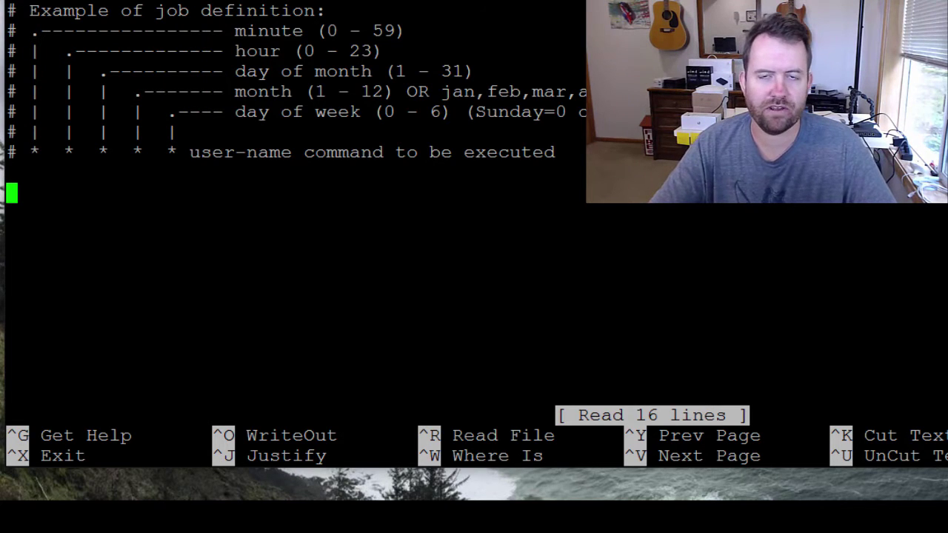
type("0")
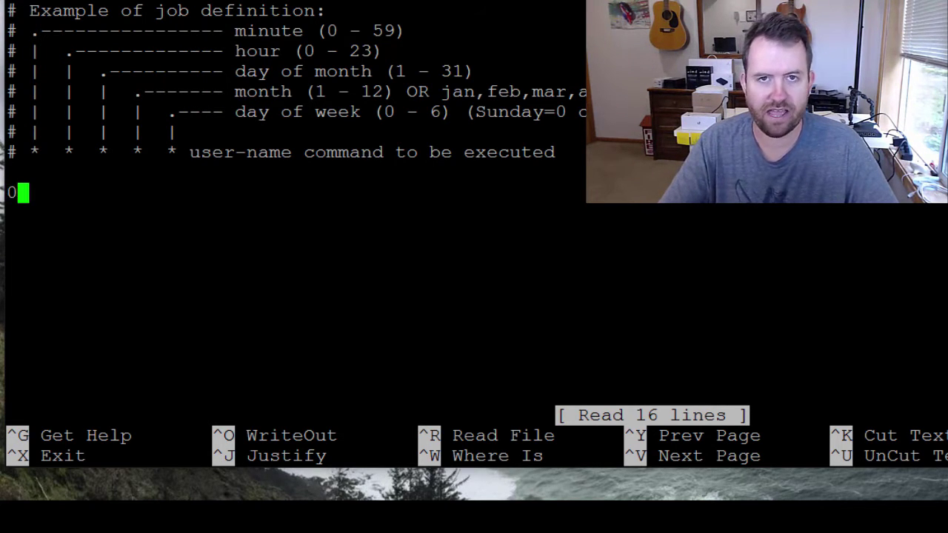
type(" *")
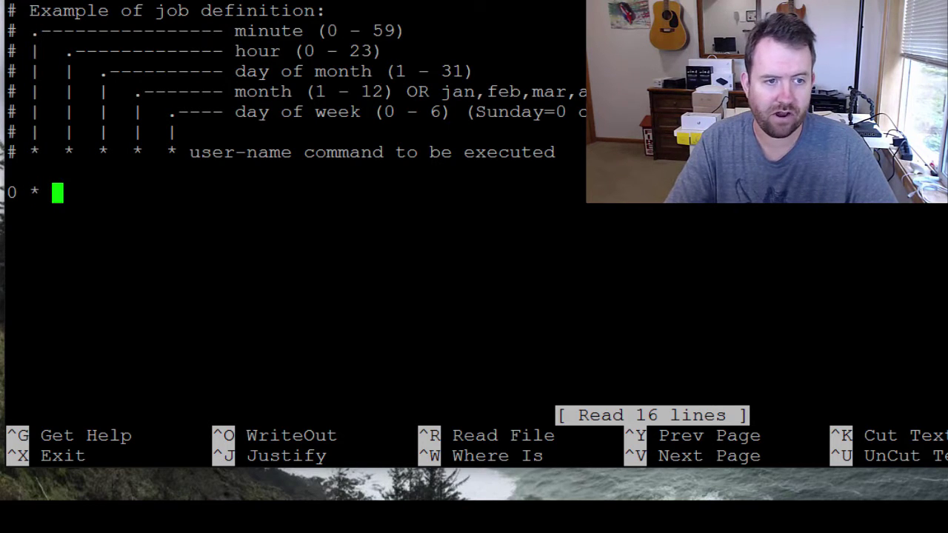
type(" * * *")
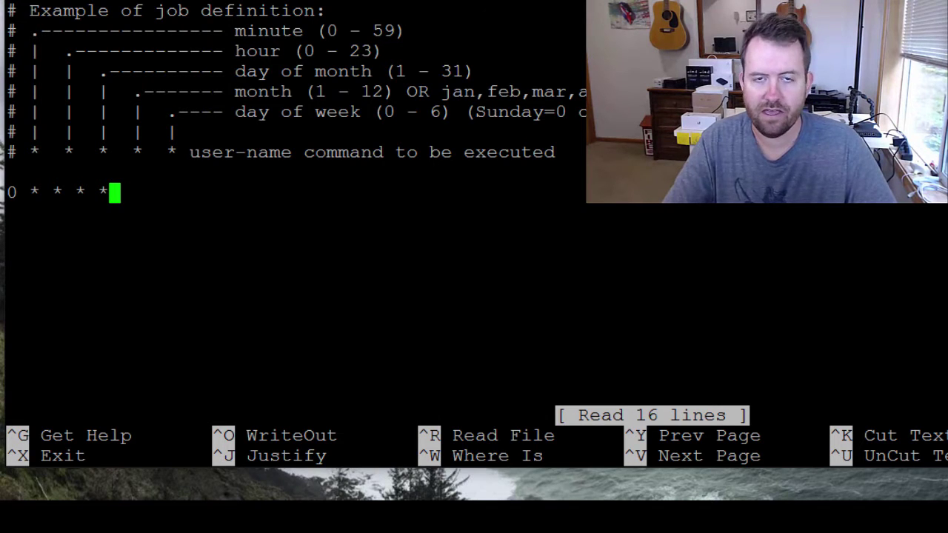
type(" asterisk")
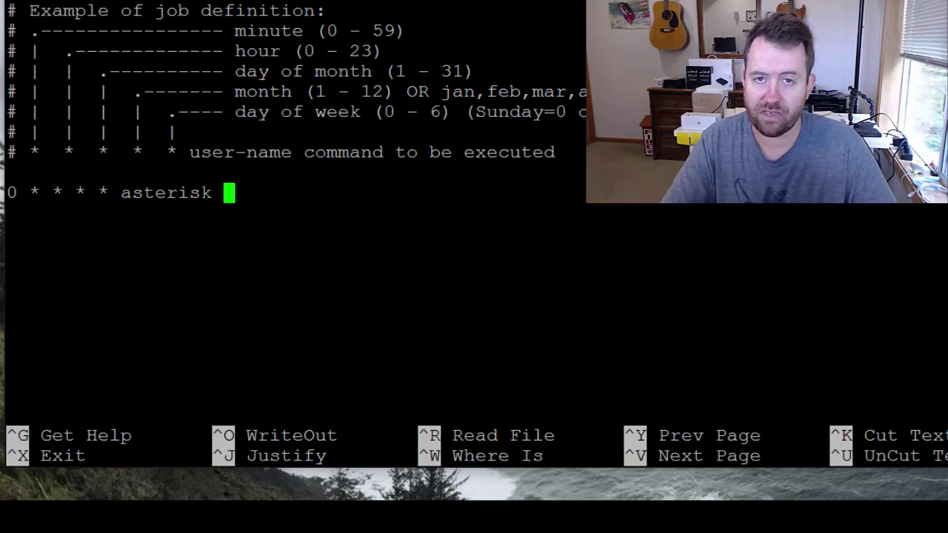
type(" /usr/local/")
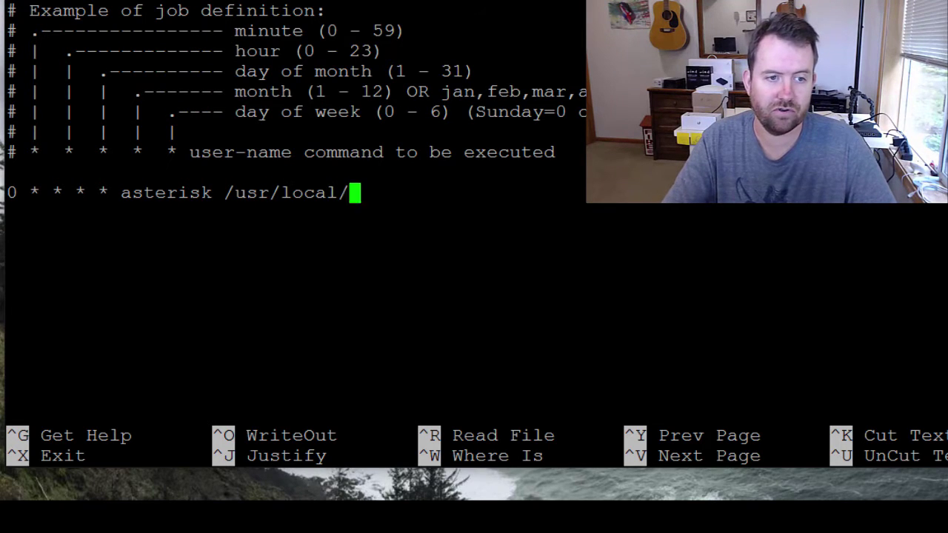
type("sbin/polycom-")
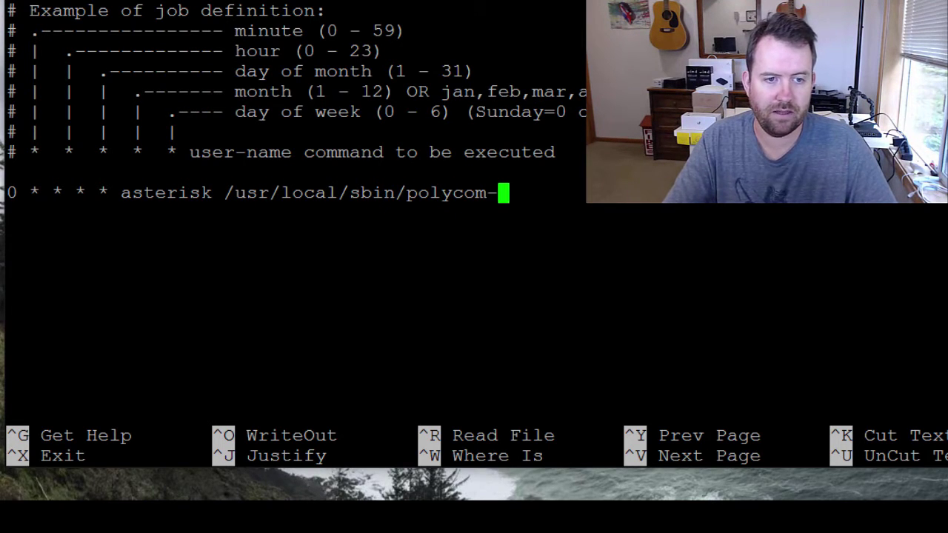
type("dir.sh")
key("Return")
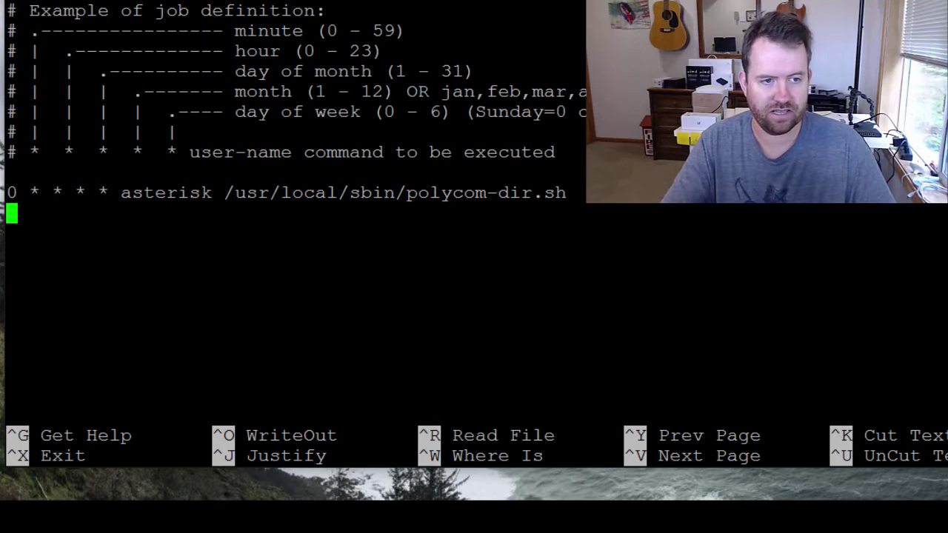
Step: Save the modified crontab as /etc/crontab and exit nano
key("ctrl+x")
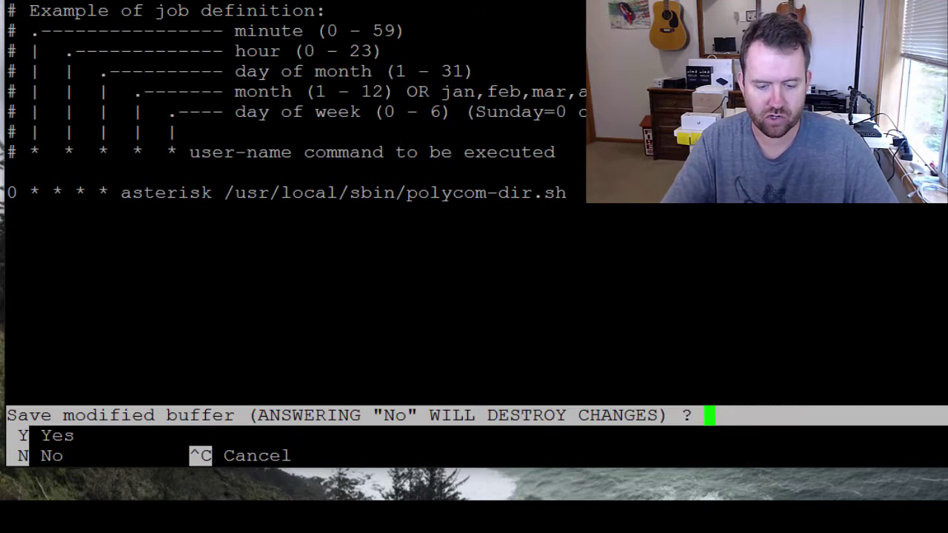
key("y")
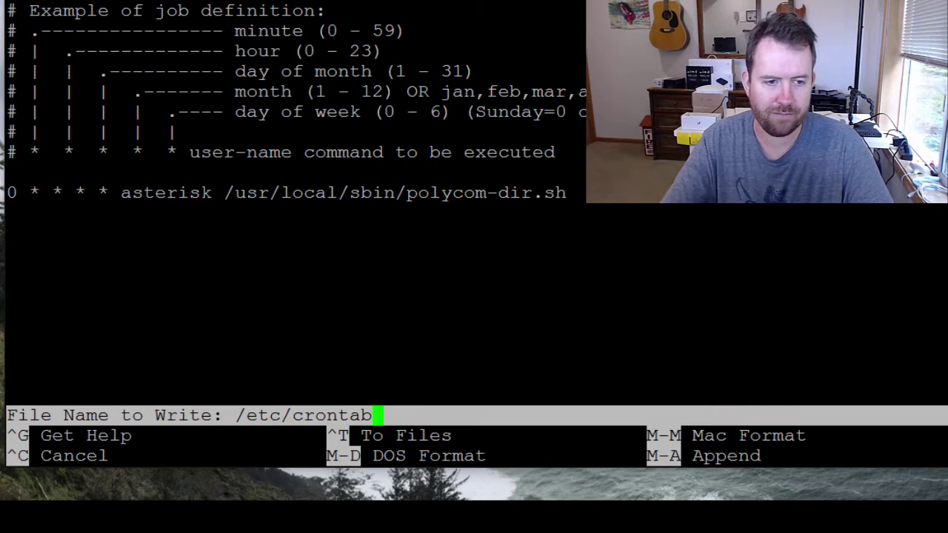
key("Return")
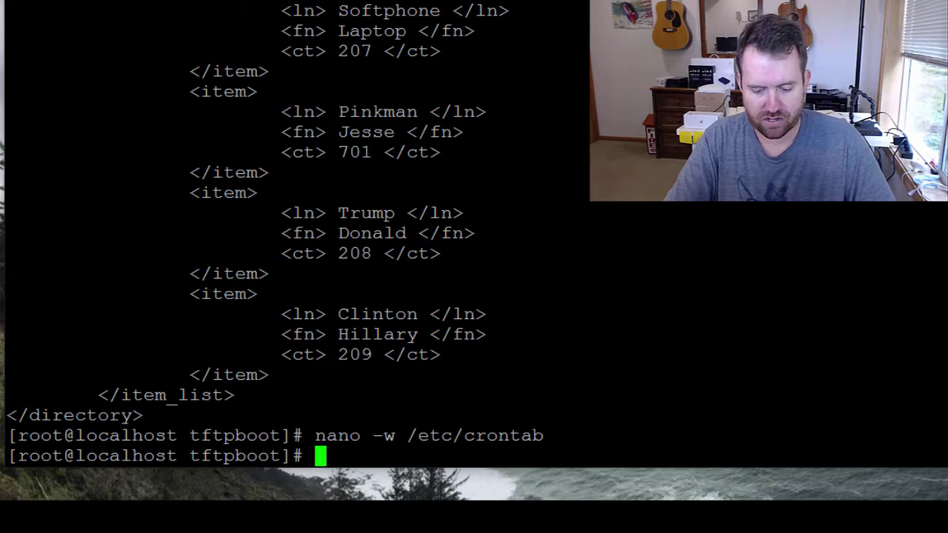
type("tail -f /va")
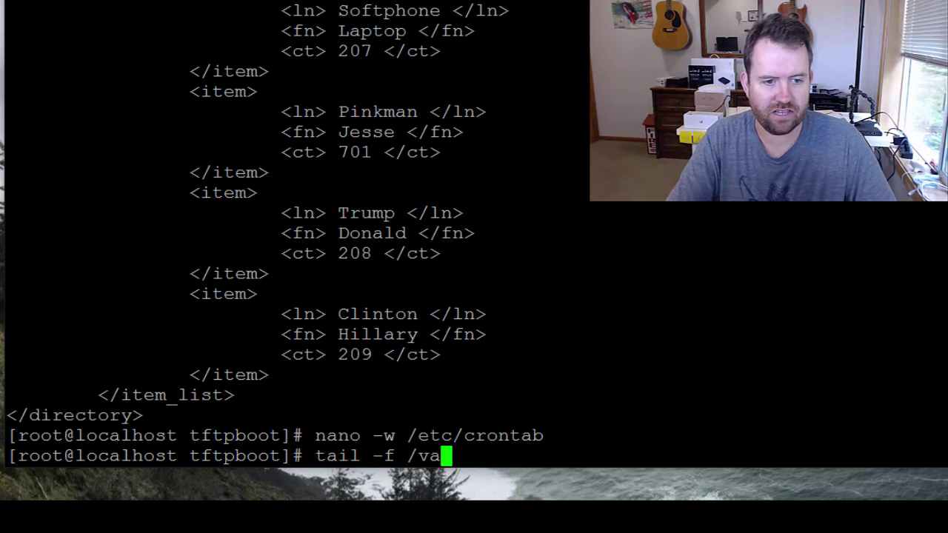
type("r/log/messages |")
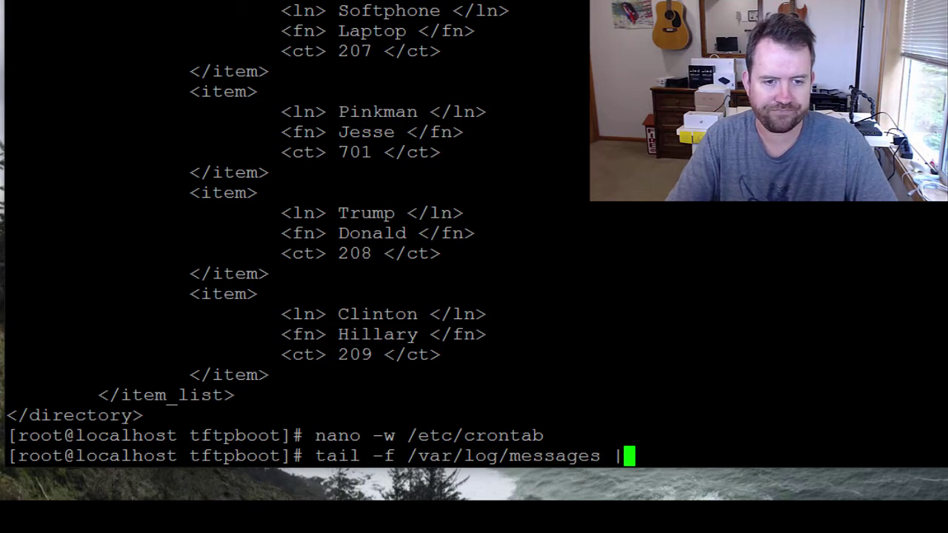
type("grep tftp")
key("Return")
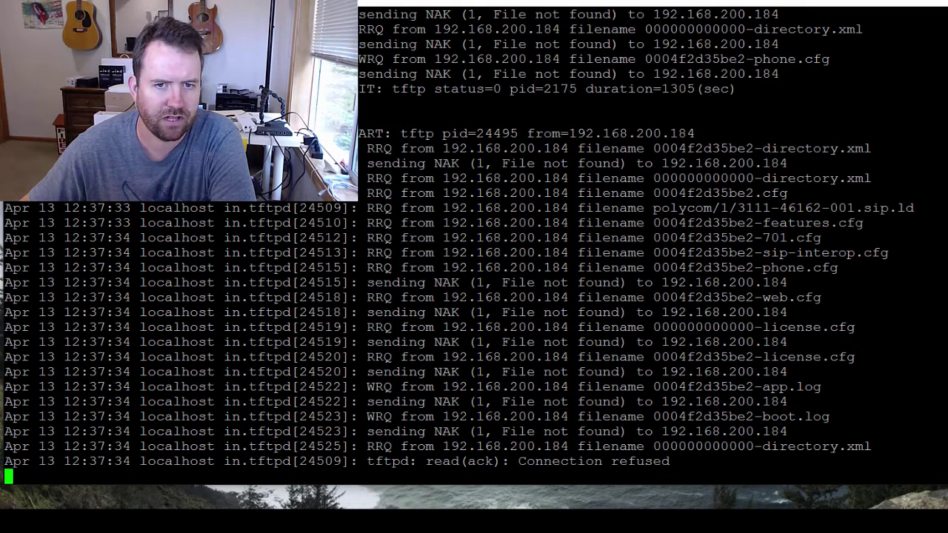
left_click_drag(645, 179, 872, 179)
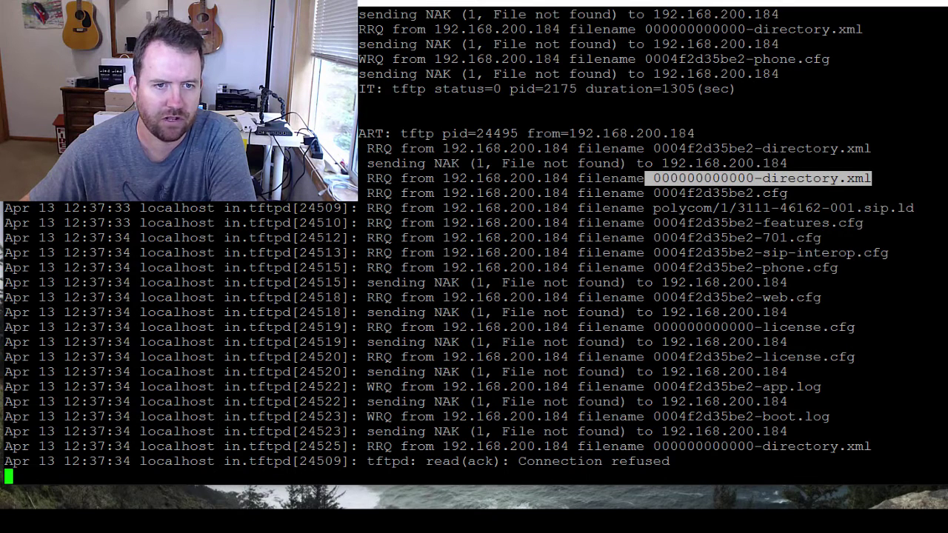
left_click_drag(653, 149, 871, 148)
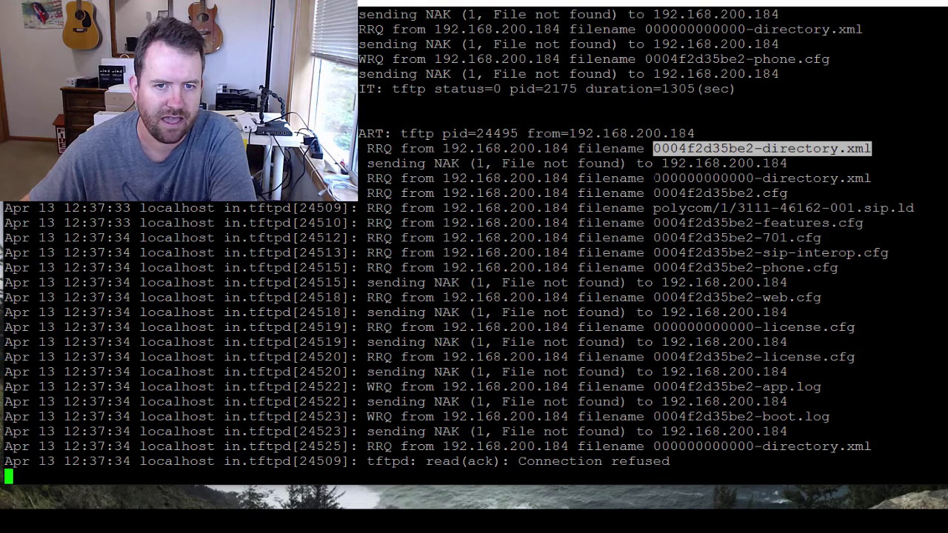
left_click_drag(653, 178, 869, 178)
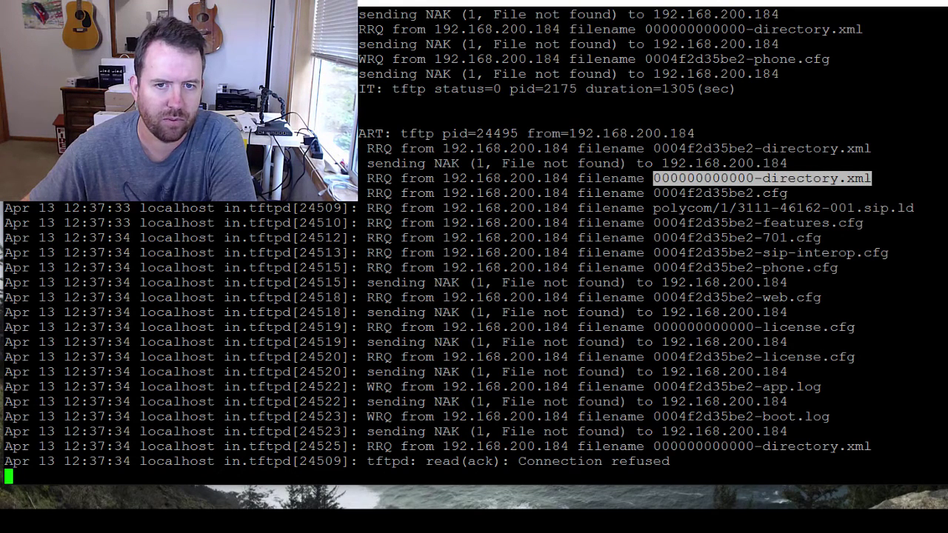